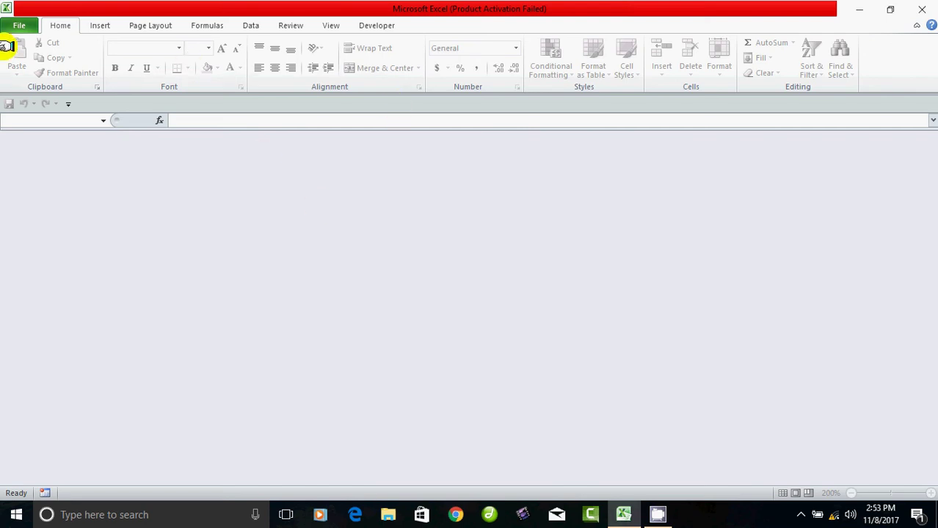
Create a new blank workbook, Book3, from the New templates page
{"action": "left_click", "coordinate": [16, 25]}
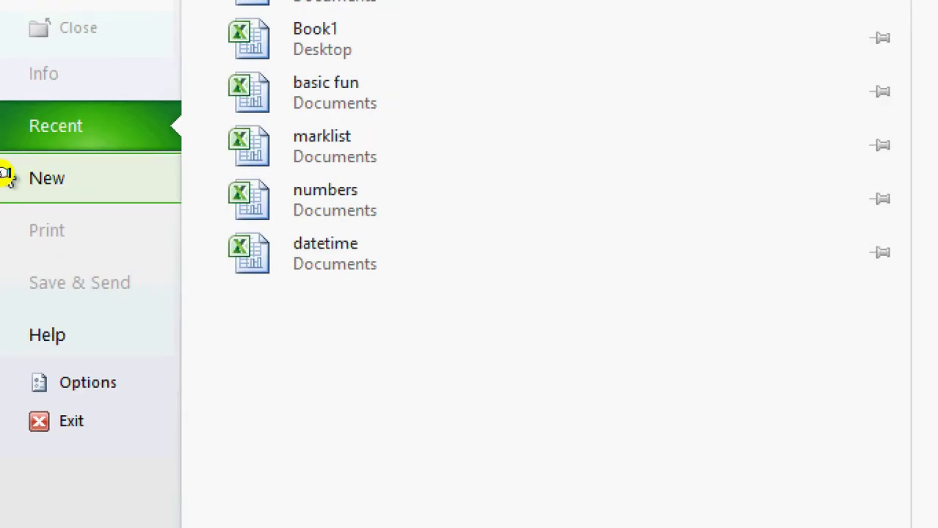
{"action": "left_click", "coordinate": [48, 179]}
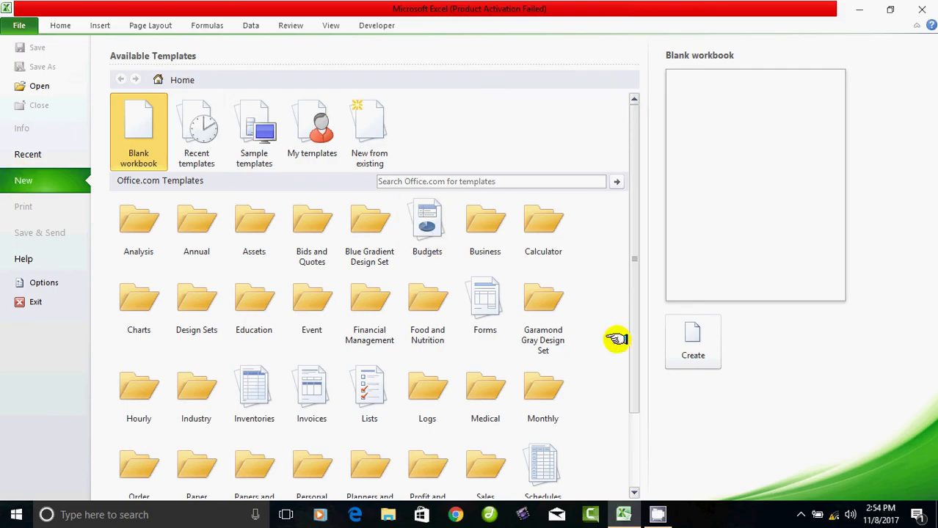
{"action": "left_click", "coordinate": [692, 348]}
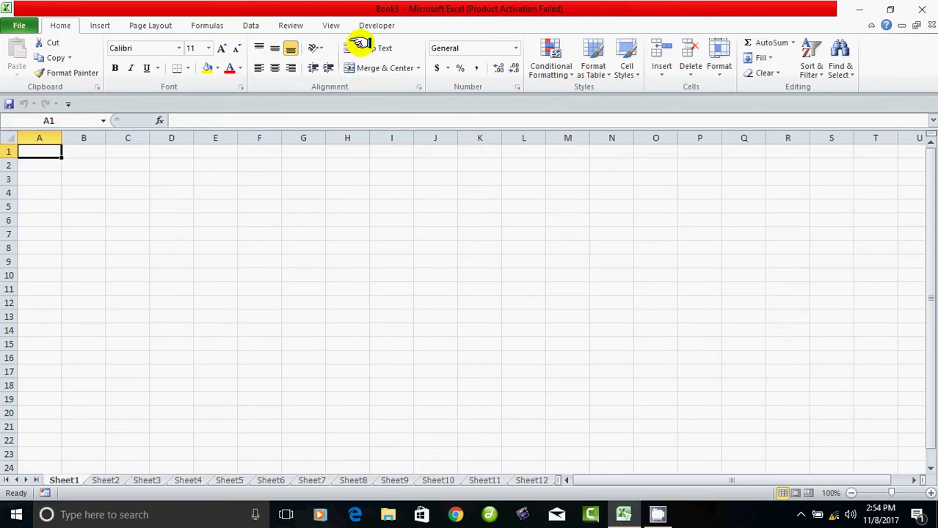
Zoom the empty Book3 worksheet to 200%
{"action": "left_click", "coordinate": [331, 24]}
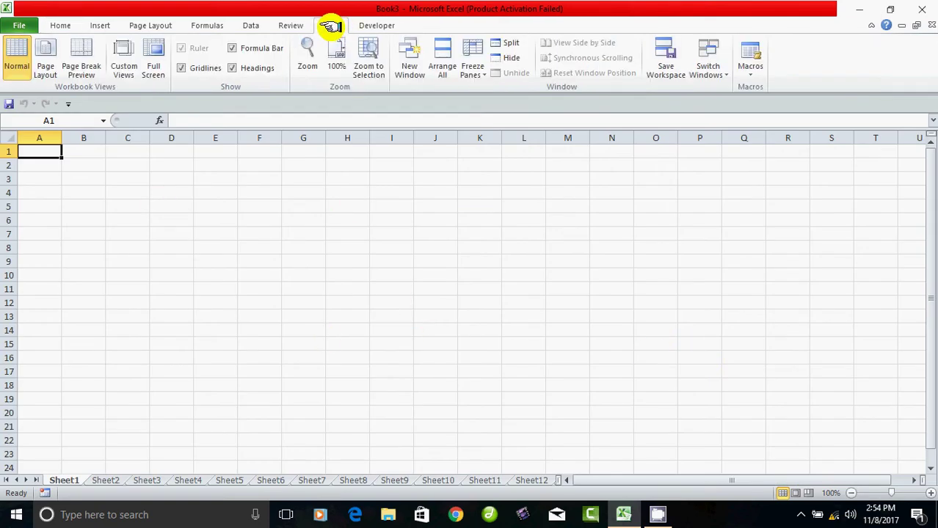
{"action": "left_click", "coordinate": [308, 45]}
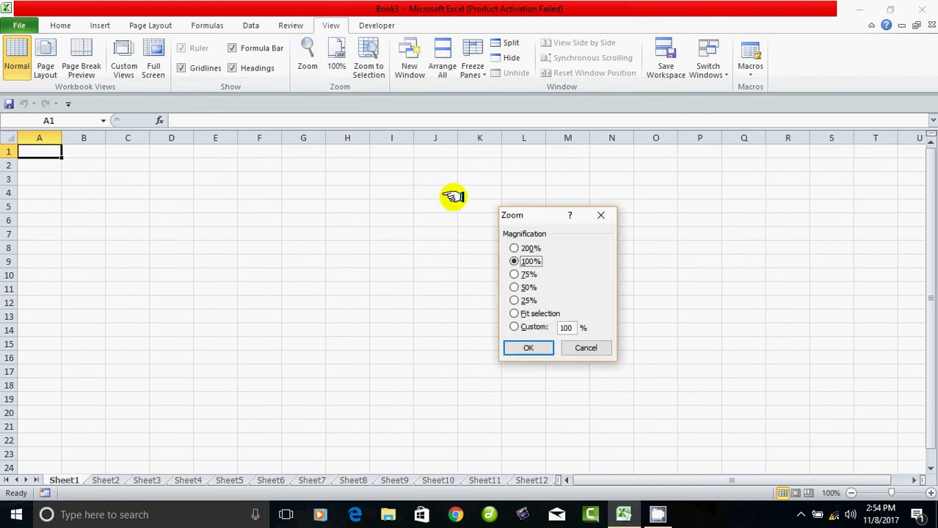
{"action": "left_click", "coordinate": [514, 248]}
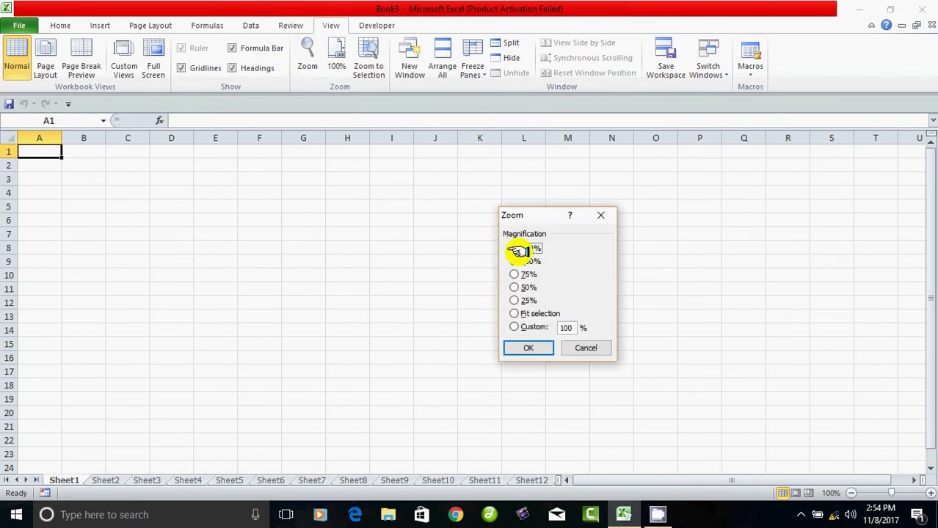
{"action": "left_click", "coordinate": [527, 347]}
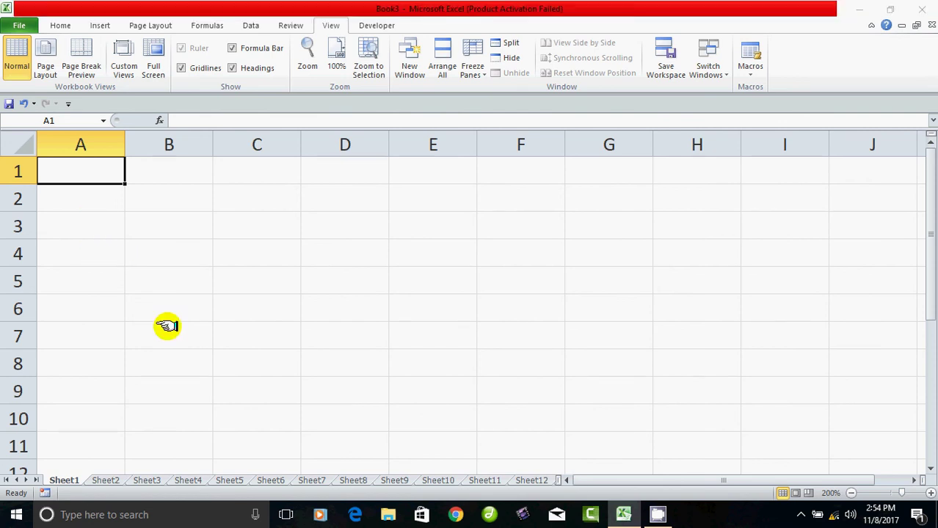
Enter 4, 56, 56, 3445, 6 and 7 into cells A1 to A6
{"action": "type", "text": "4"}
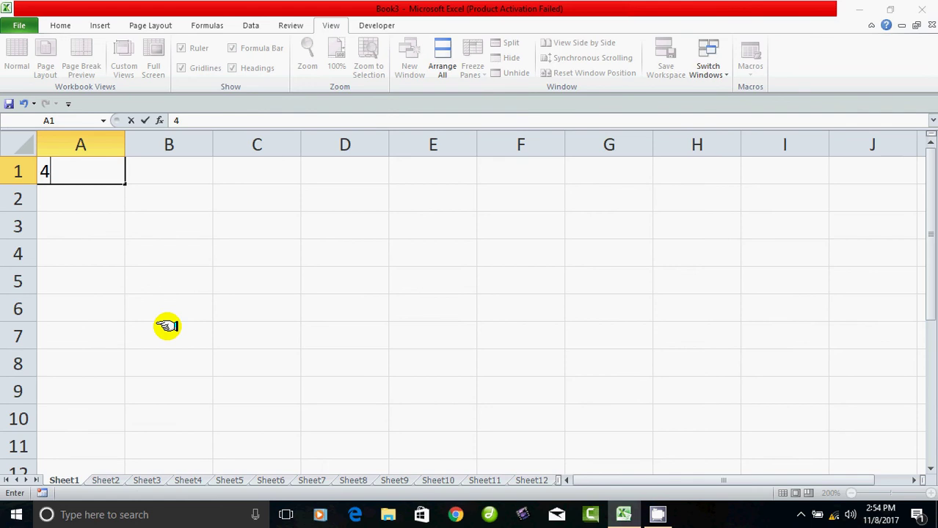
{"action": "key", "text": "Return"}
{"action": "type", "text": "56"}
{"action": "key", "text": "Return"}
{"action": "type", "text": "5"}
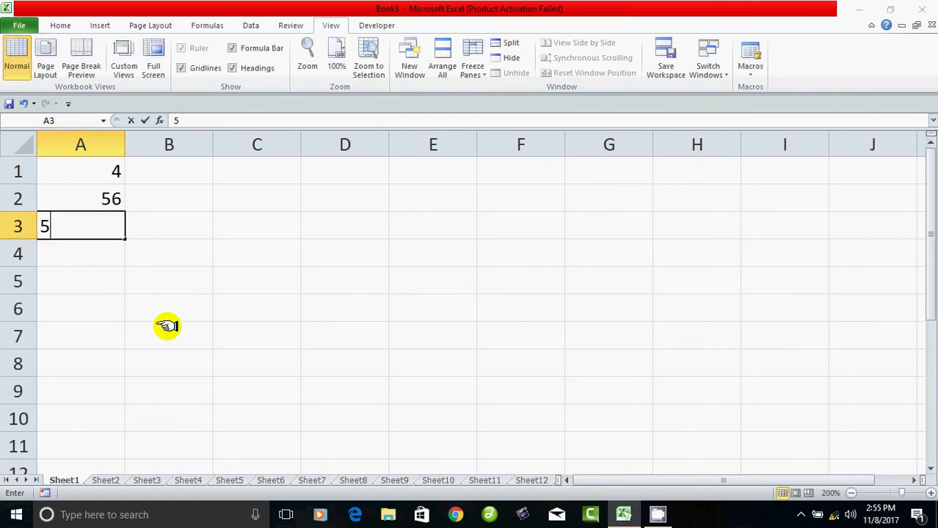
{"action": "type", "text": "6"}
{"action": "key", "text": "Return"}
{"action": "type", "text": "3445"}
{"action": "key", "text": "Return"}
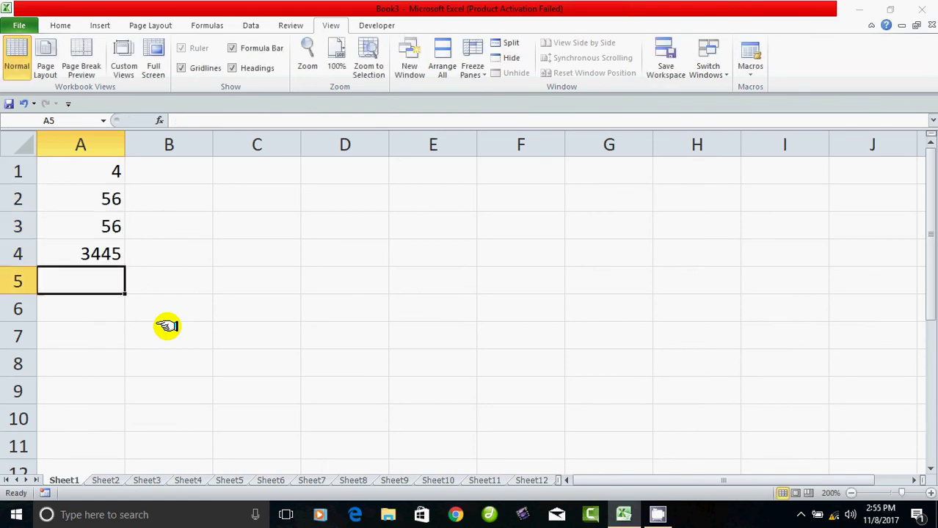
{"action": "type", "text": "6"}
{"action": "key", "text": "Return"}
{"action": "type", "text": "7"}
{"action": "key", "text": "Return"}
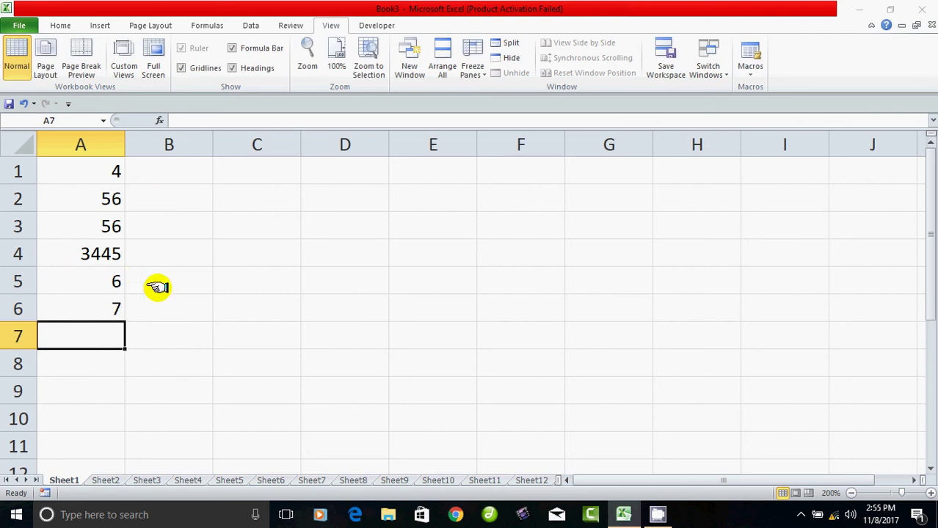
{"action": "left_click", "coordinate": [19, 26]}
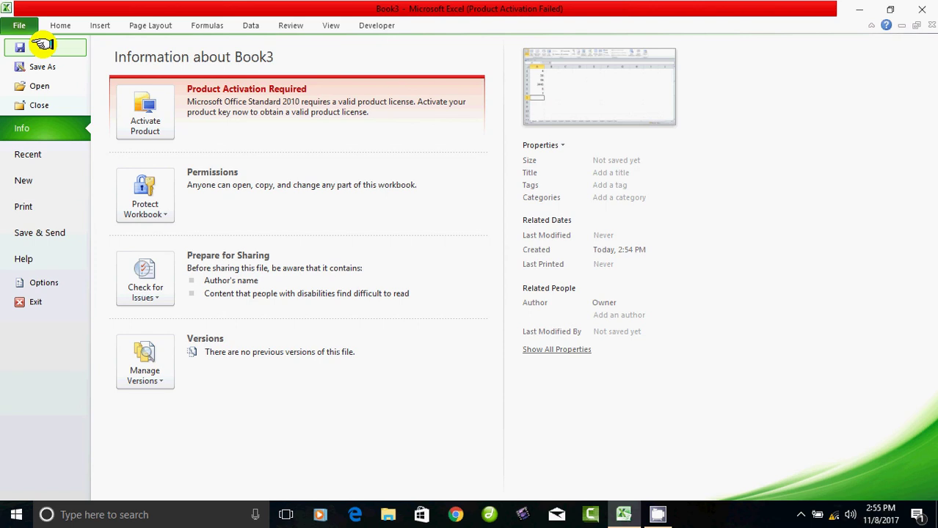
Start saving to the Documents folder under the file name 'nice'
{"action": "key", "text": "Escape"}
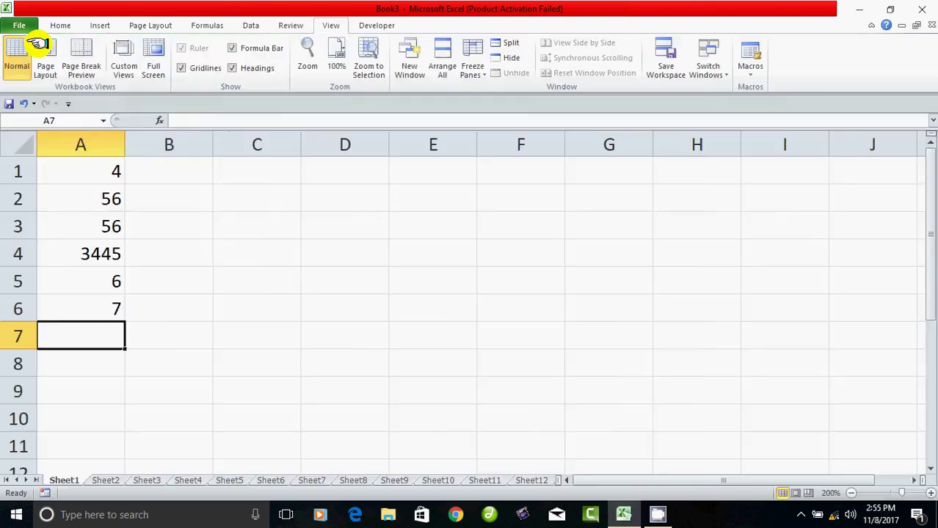
{"action": "key", "text": "ctrl+s"}
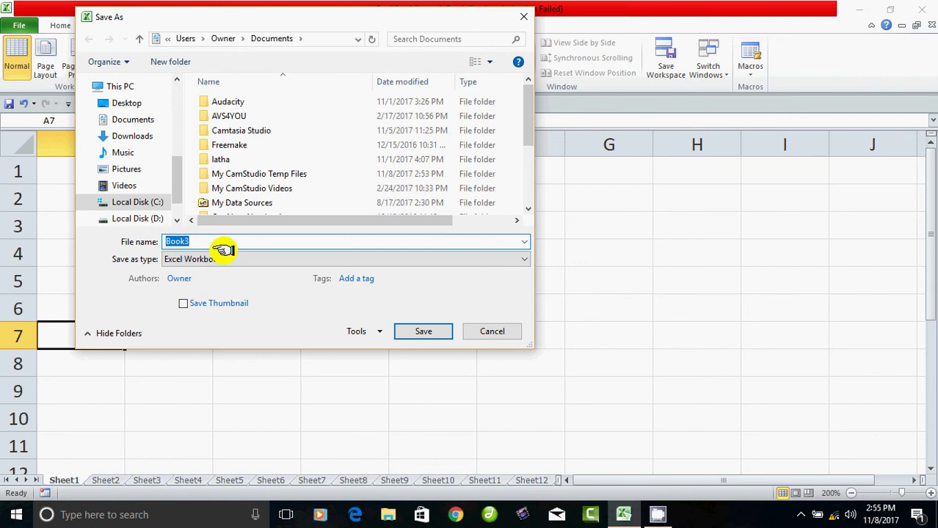
{"action": "left_click", "coordinate": [133, 118]}
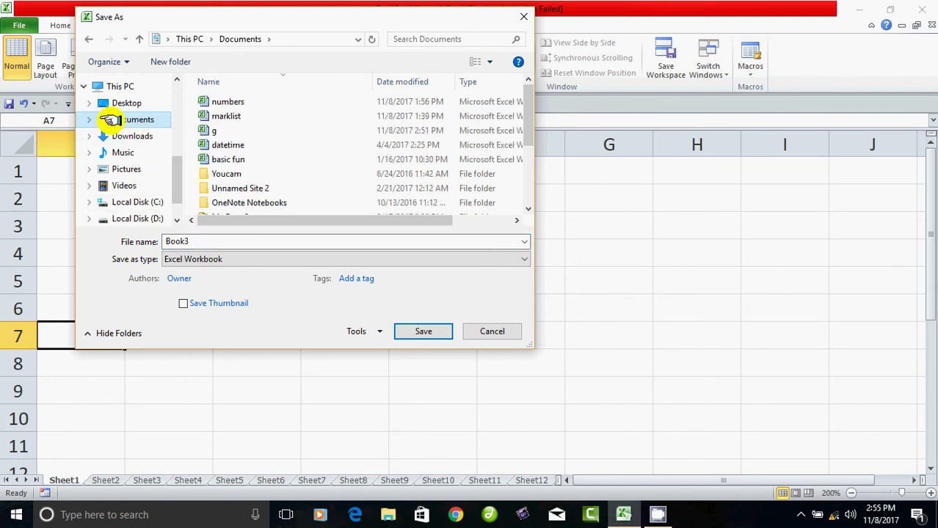
{"action": "left_click", "coordinate": [204, 242]}
{"action": "left_click_drag", "start_coordinate": [204, 240], "coordinate": [160, 242]}
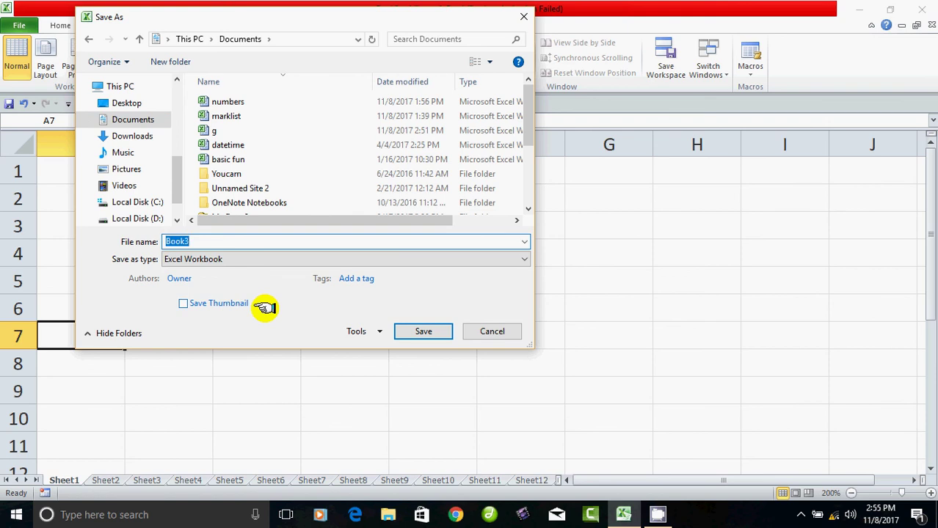
{"action": "type", "text": "nice"}
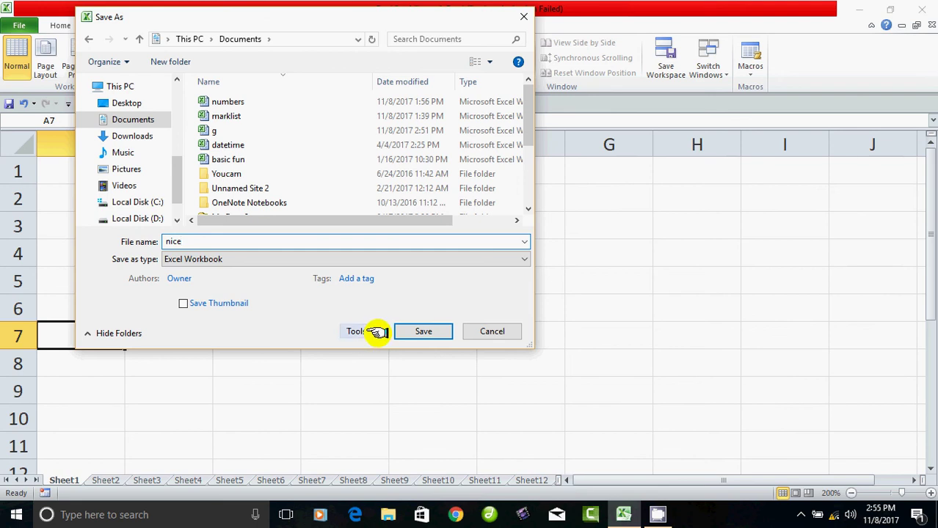
{"action": "left_click", "coordinate": [377, 332]}
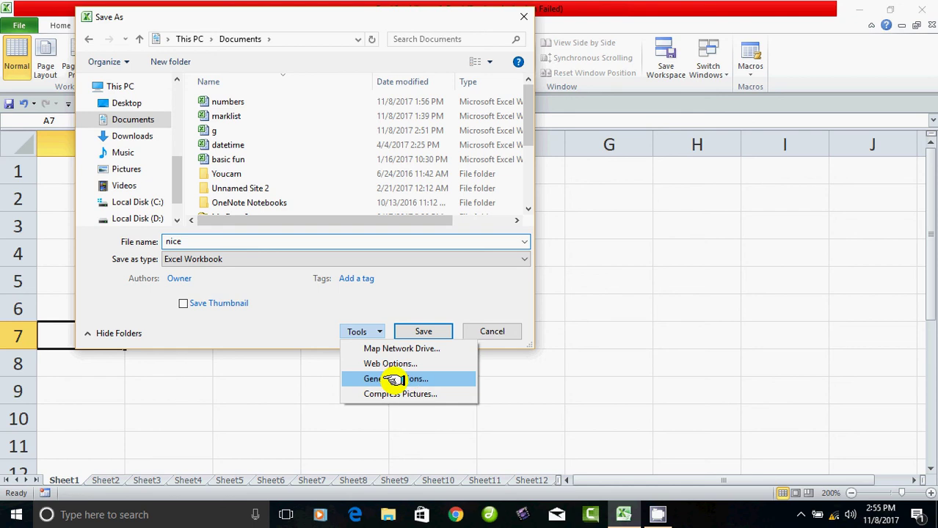
In General Options, set a password to open and a password to modify
{"action": "left_click", "coordinate": [424, 379]}
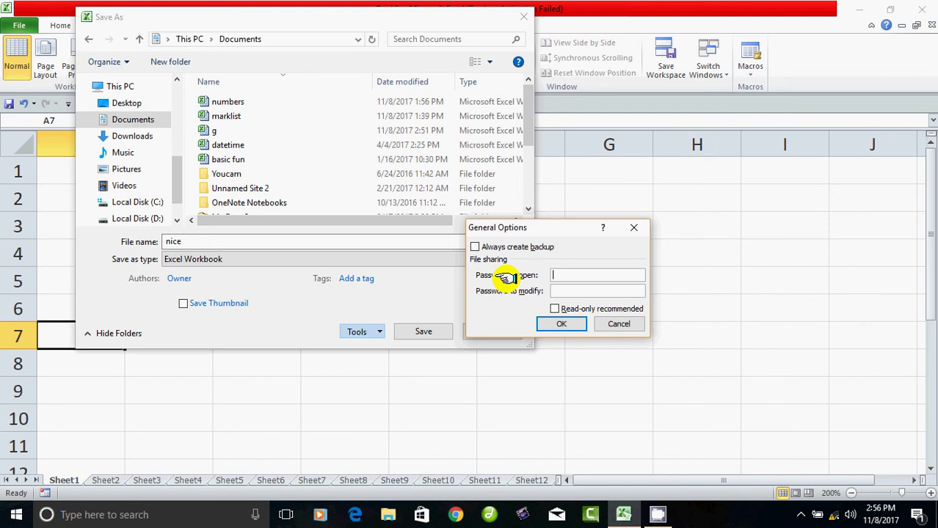
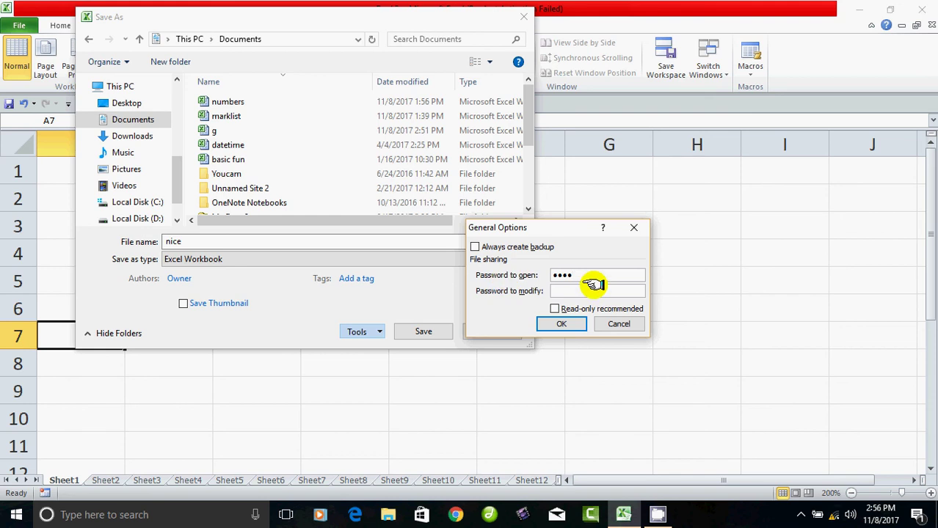
{"action": "left_click", "coordinate": [591, 292]}
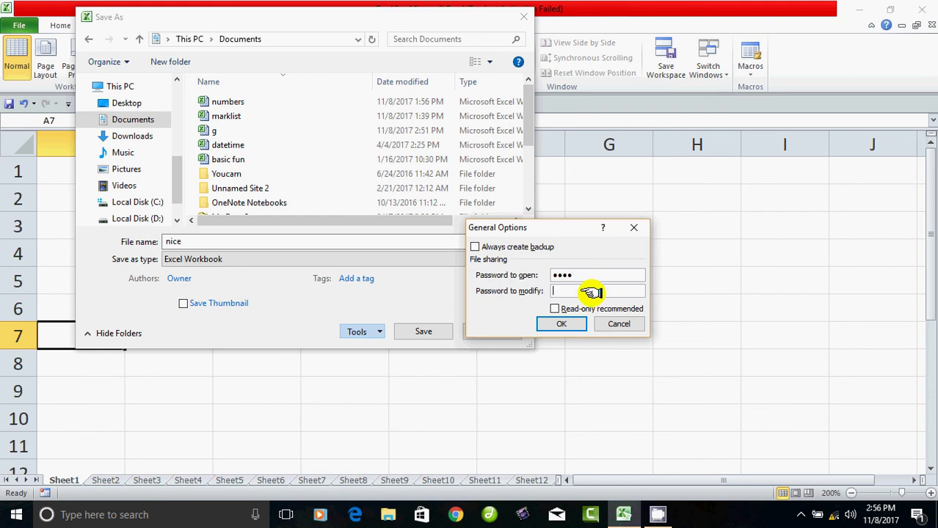
{"action": "left_click", "coordinate": [557, 324]}
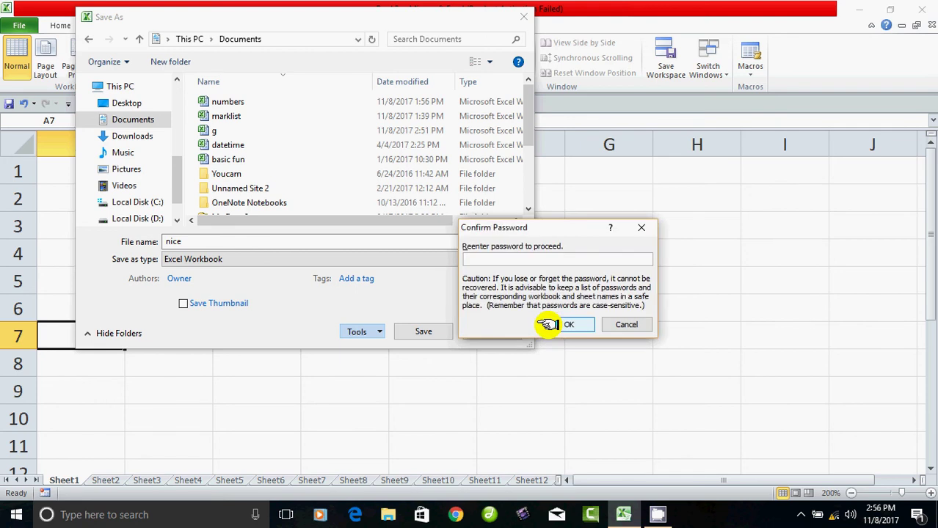
Re-enter both passwords to confirm them and save the workbook as nice
{"action": "left_click", "coordinate": [550, 323]}
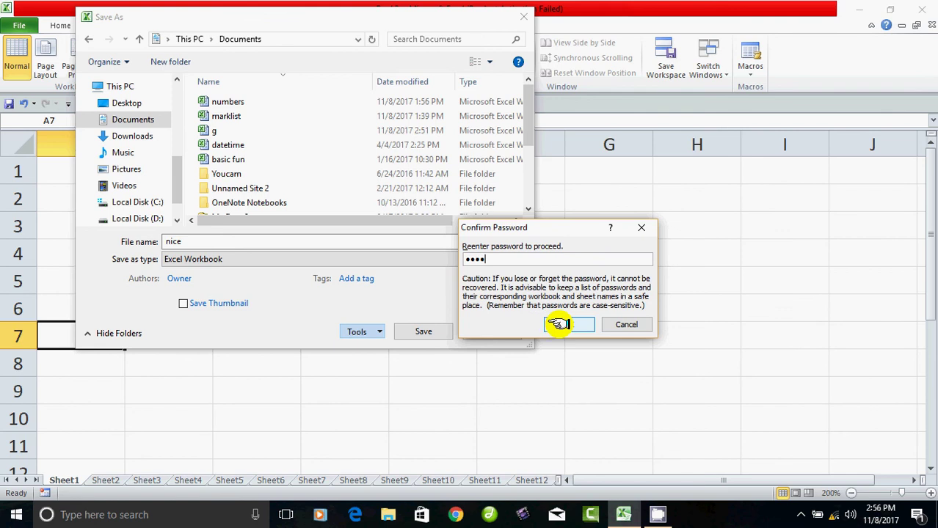
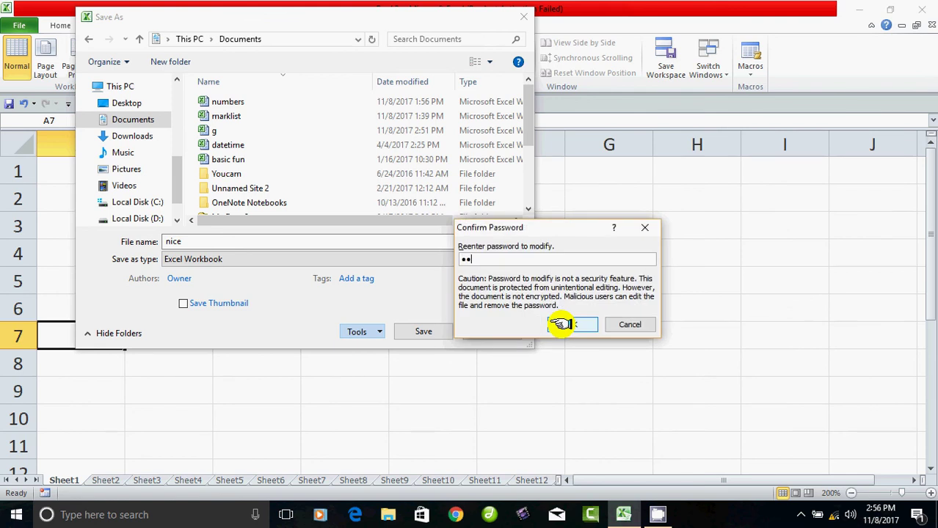
{"action": "left_click", "coordinate": [560, 323]}
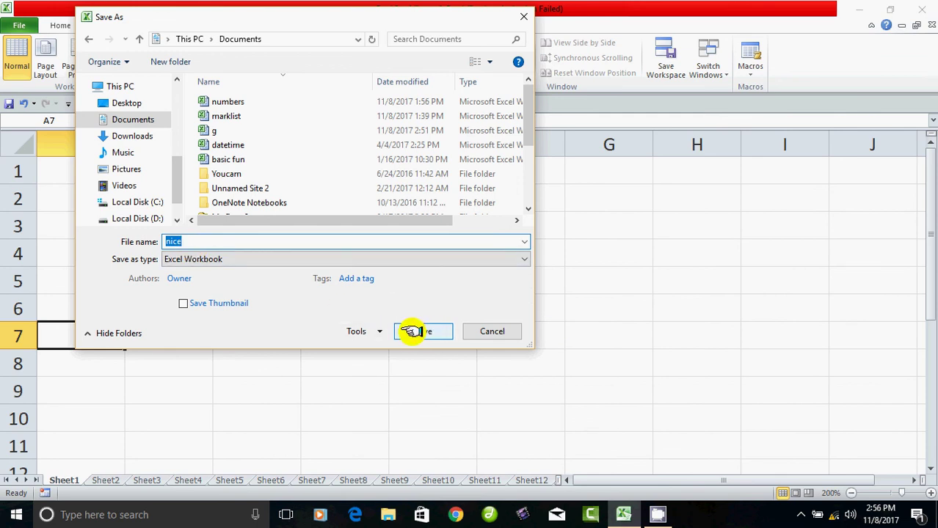
{"action": "left_click", "coordinate": [426, 332]}
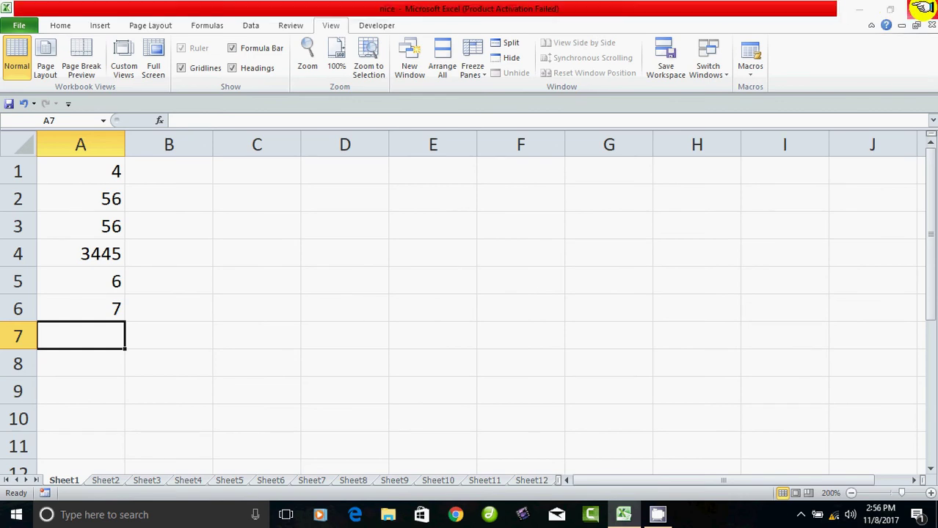
Close the nice workbook and exit Excel
{"action": "left_click", "coordinate": [926, 8]}
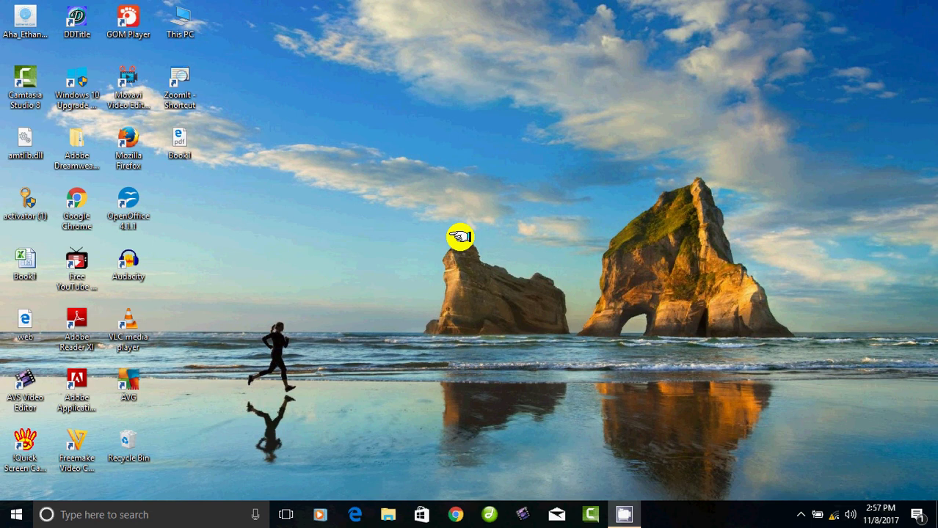
Relaunch Excel 2010 from the Start menu and dismiss the activation notice
{"action": "left_click", "coordinate": [16, 515]}
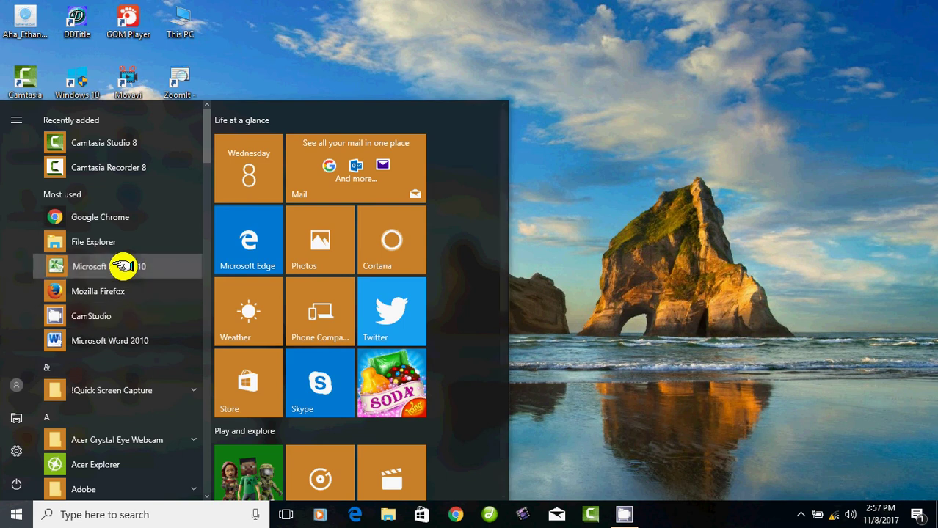
{"action": "left_click", "coordinate": [125, 264]}
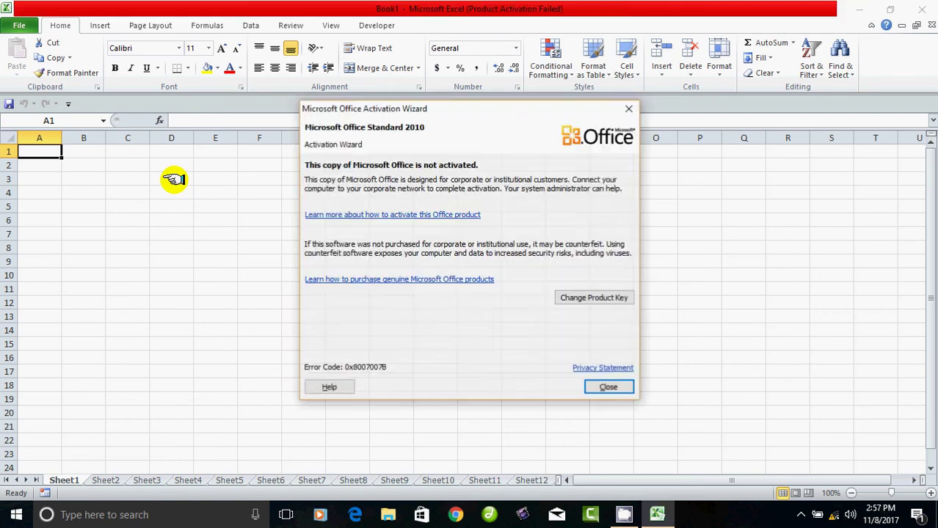
{"action": "left_click", "coordinate": [609, 387]}
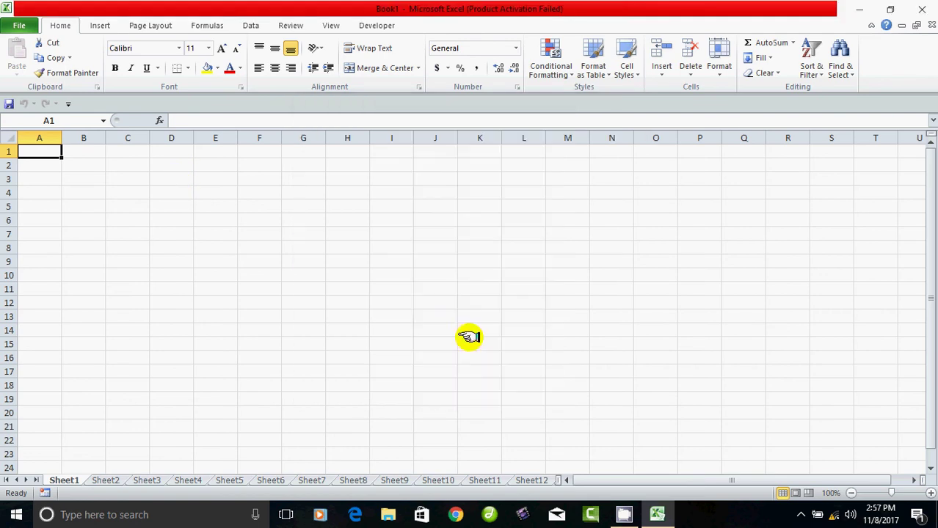
{"action": "left_click", "coordinate": [20, 25]}
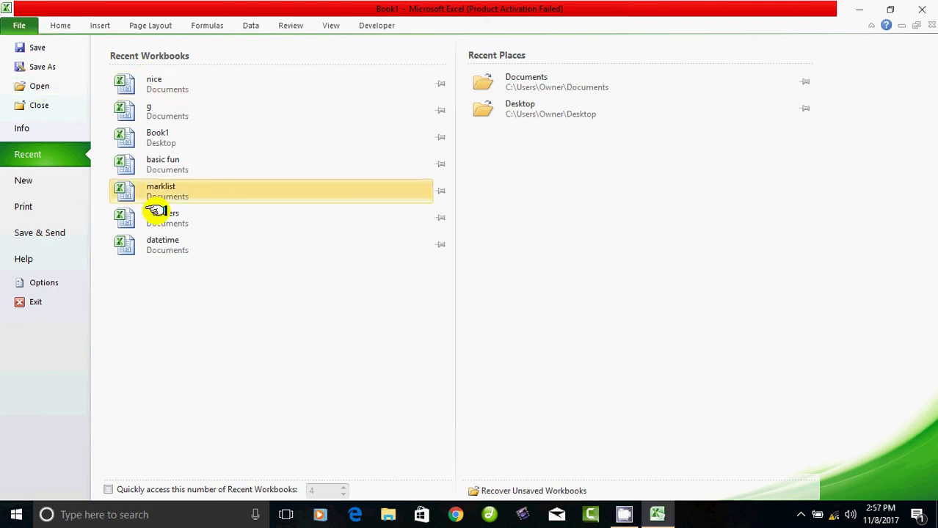
{"action": "left_click", "coordinate": [171, 80]}
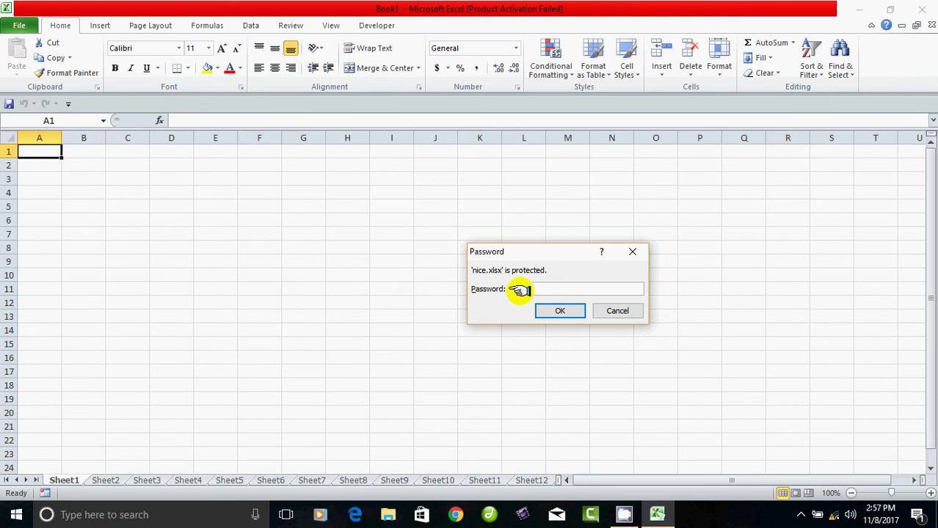
{"action": "type", "text": "pas"}
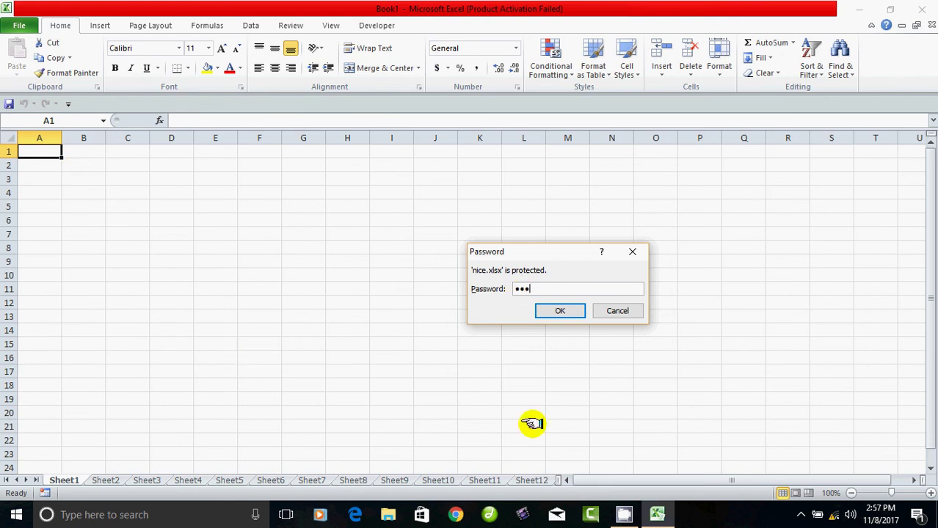
{"action": "type", "text": "sword"}
{"action": "left_click", "coordinate": [559, 312]}
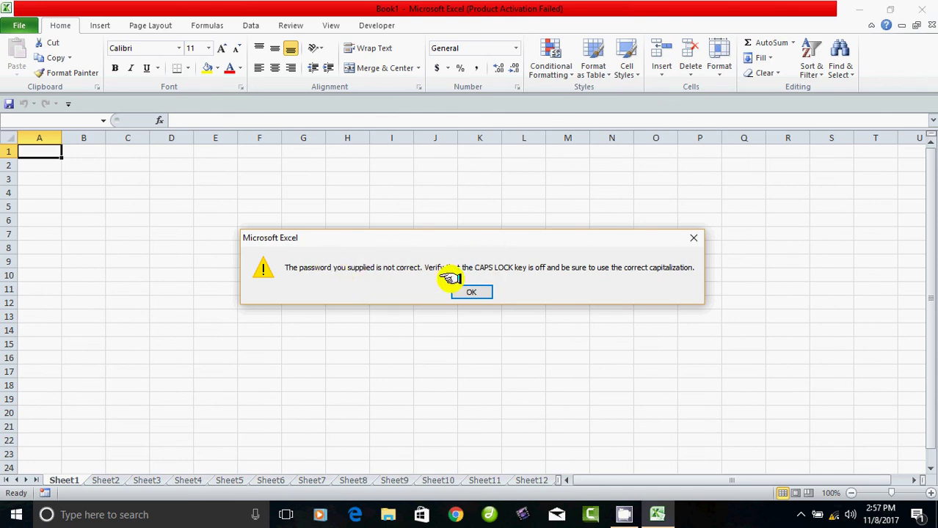
{"action": "left_click", "coordinate": [471, 292]}
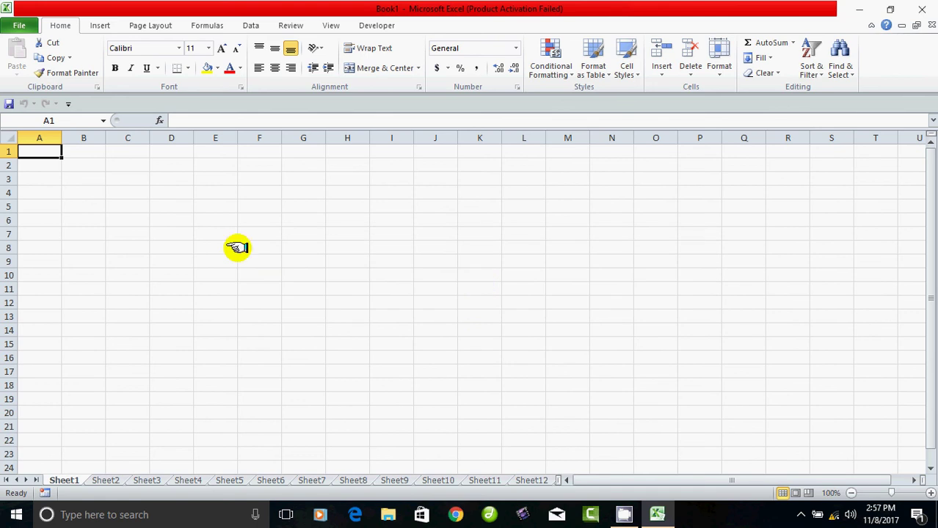
Reopen nice from the recent workbooks, supplying the open and modify passwords
{"action": "left_click", "coordinate": [15, 25]}
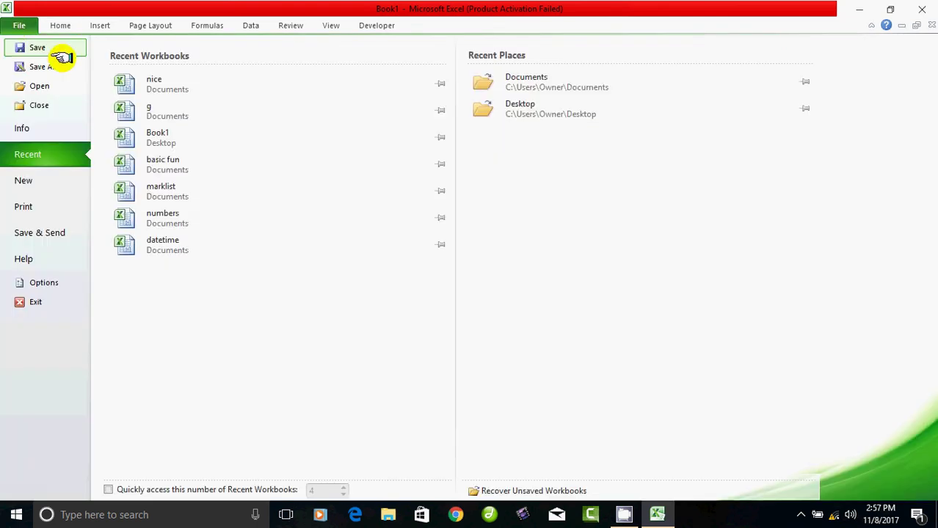
{"action": "left_click", "coordinate": [163, 89]}
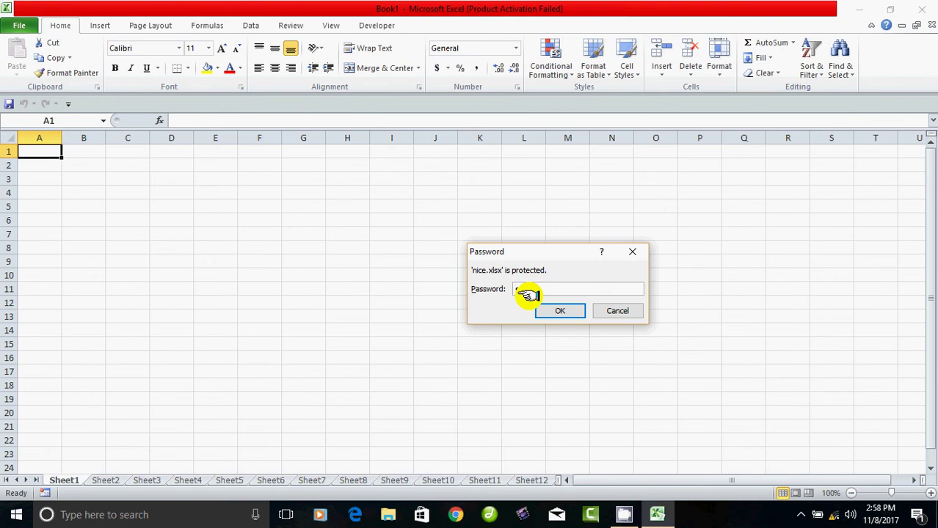
{"action": "type", "text": "***"}
{"action": "left_click", "coordinate": [541, 310]}
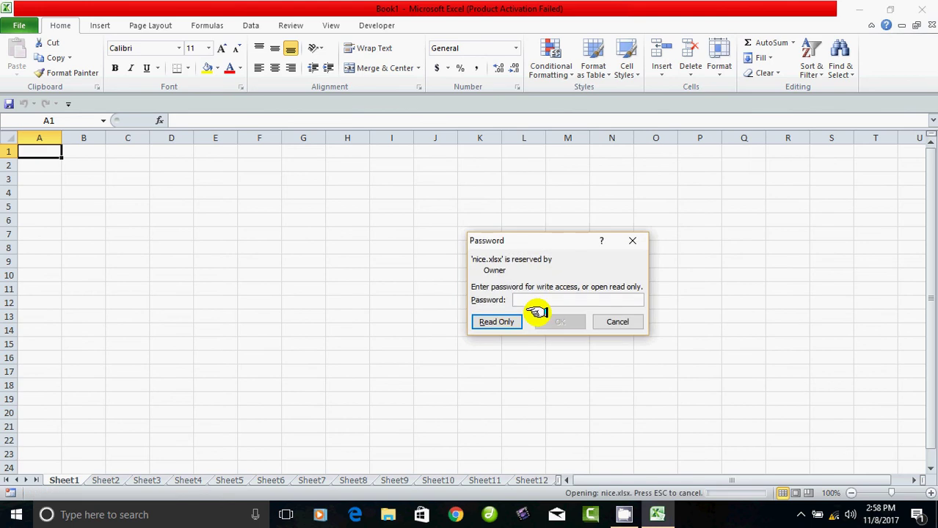
{"action": "type", "text": "****"}
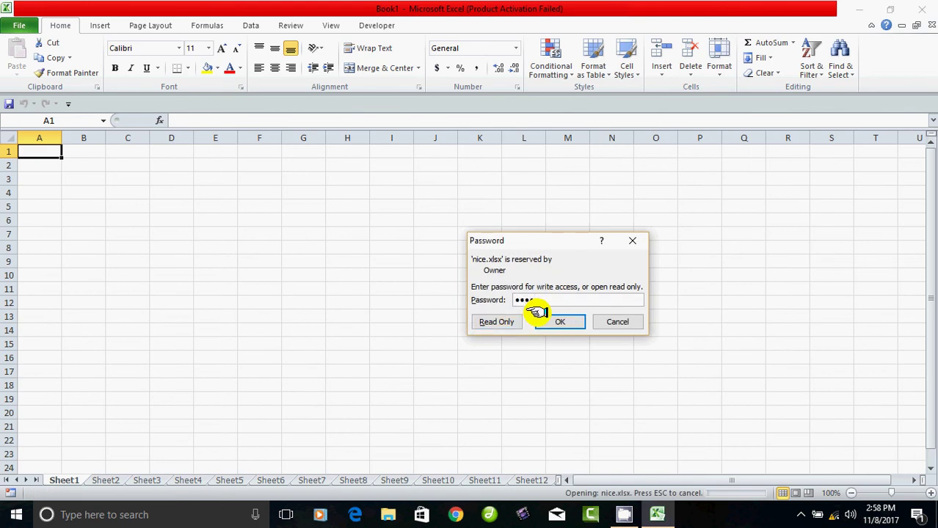
{"action": "left_click", "coordinate": [538, 315]}
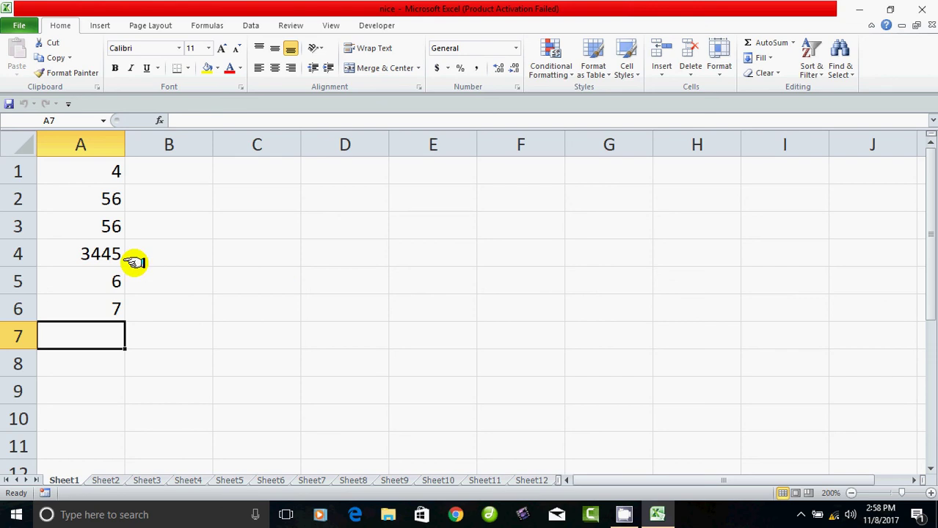
Select cell B4, then the range A1:B6, then cell C6
{"action": "left_click", "coordinate": [135, 262]}
{"action": "left_click_drag", "start_coordinate": [79, 167], "coordinate": [128, 304]}
{"action": "left_click", "coordinate": [258, 306]}
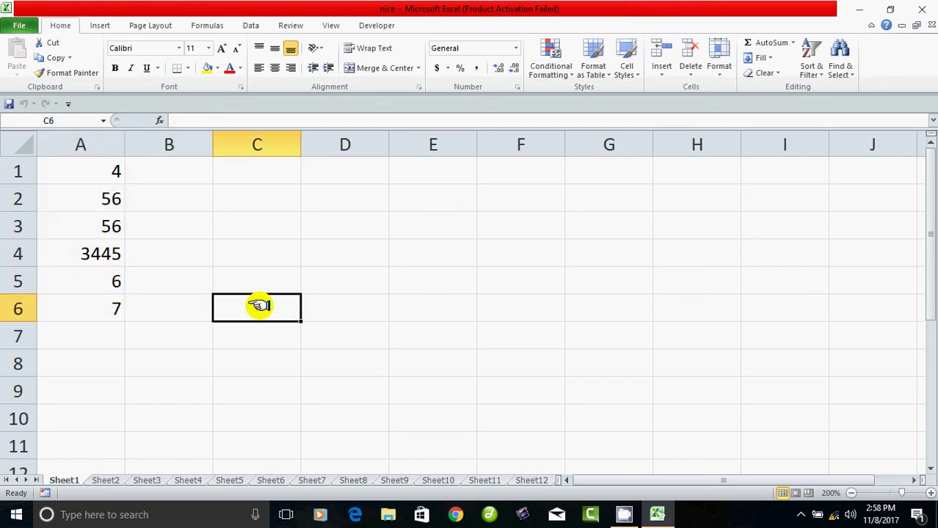